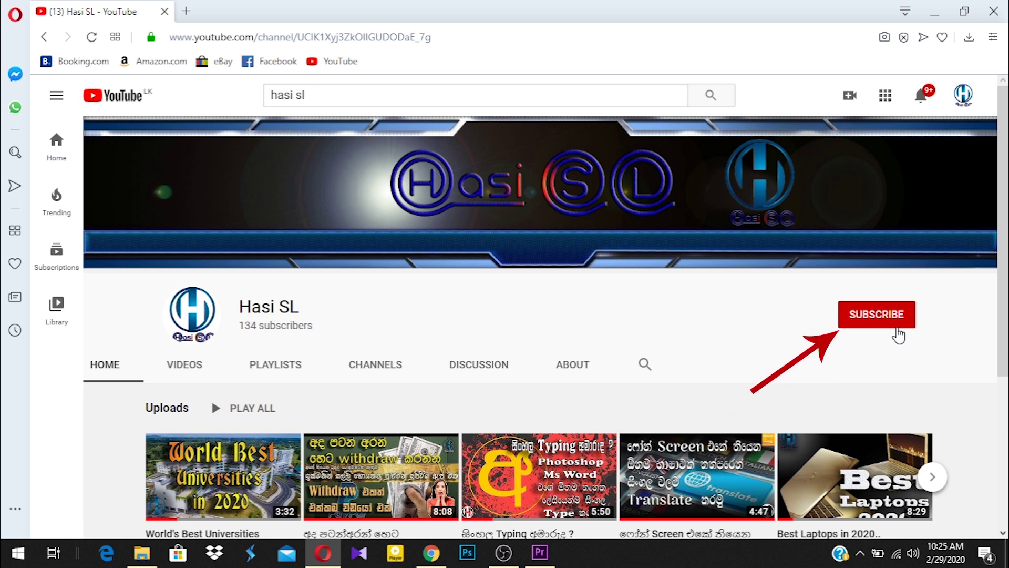
# Step: Subscribe to the Hasi SL channel and turn on its notifications
pyautogui.click(897, 330)
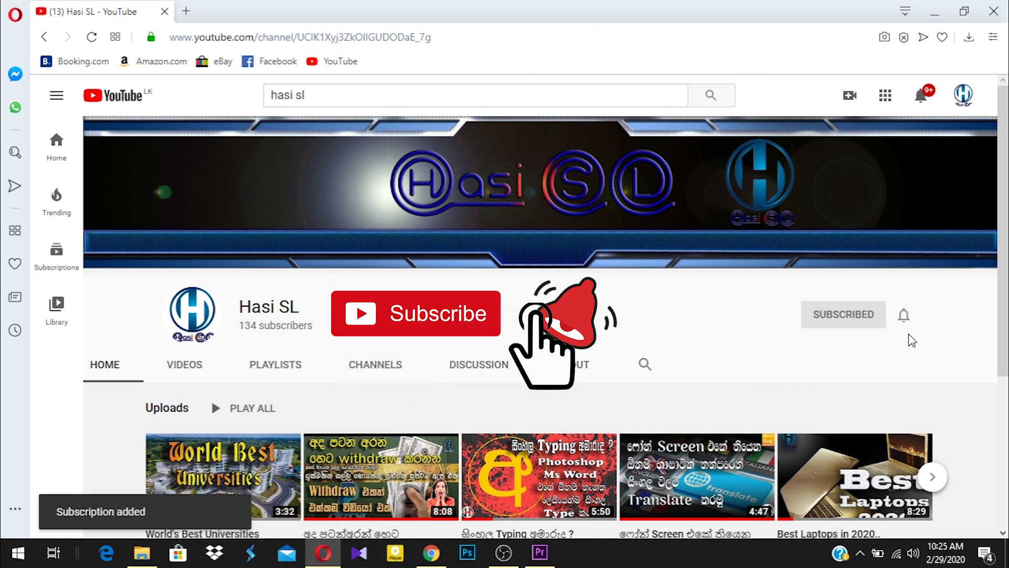
pyautogui.click(906, 325)
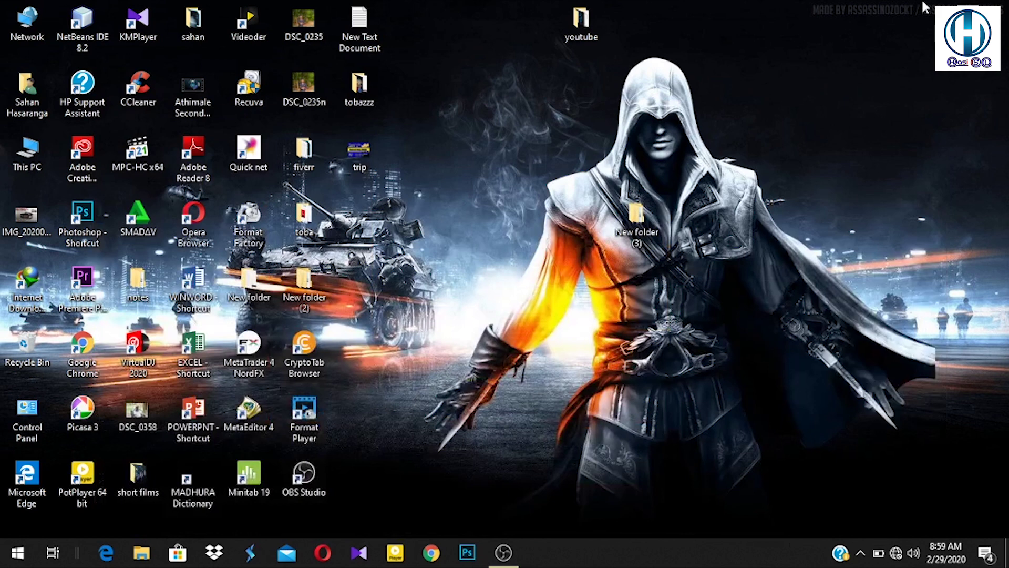
pyautogui.rightClick(574, 556)
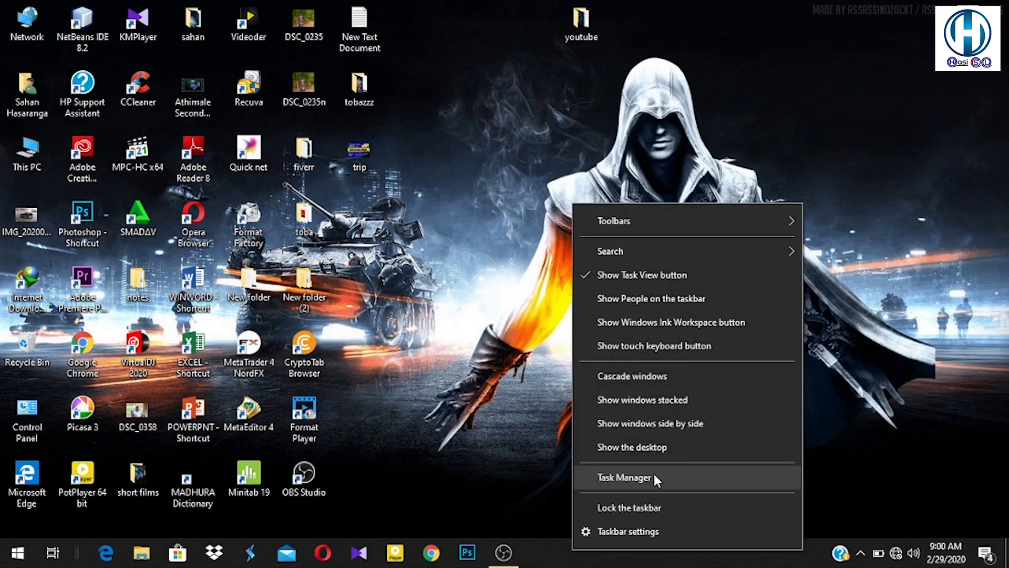
pyautogui.click(683, 476)
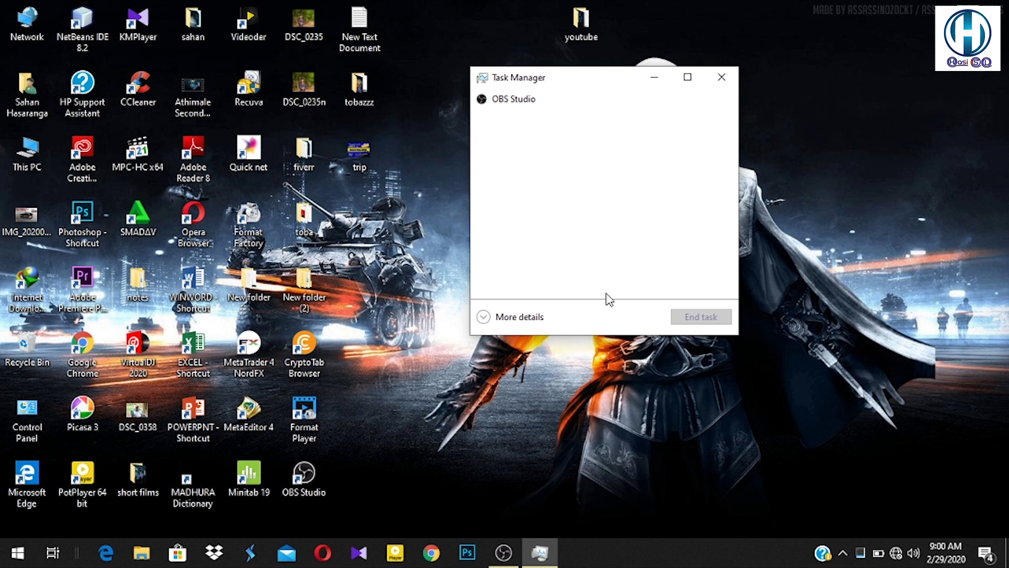
pyautogui.click(715, 78)
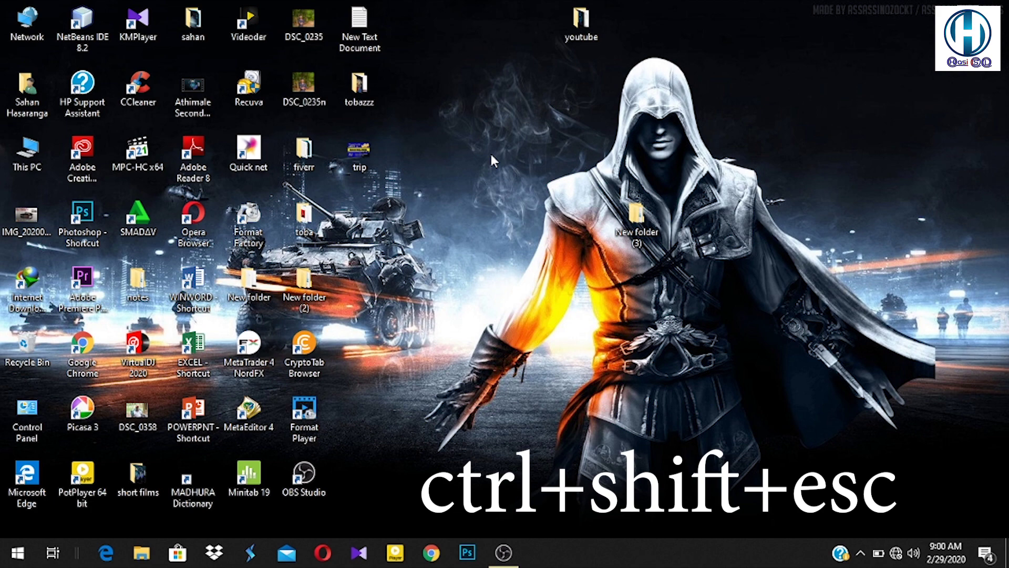
pyautogui.hotkey('ctrl', 'shift', 'Escape')
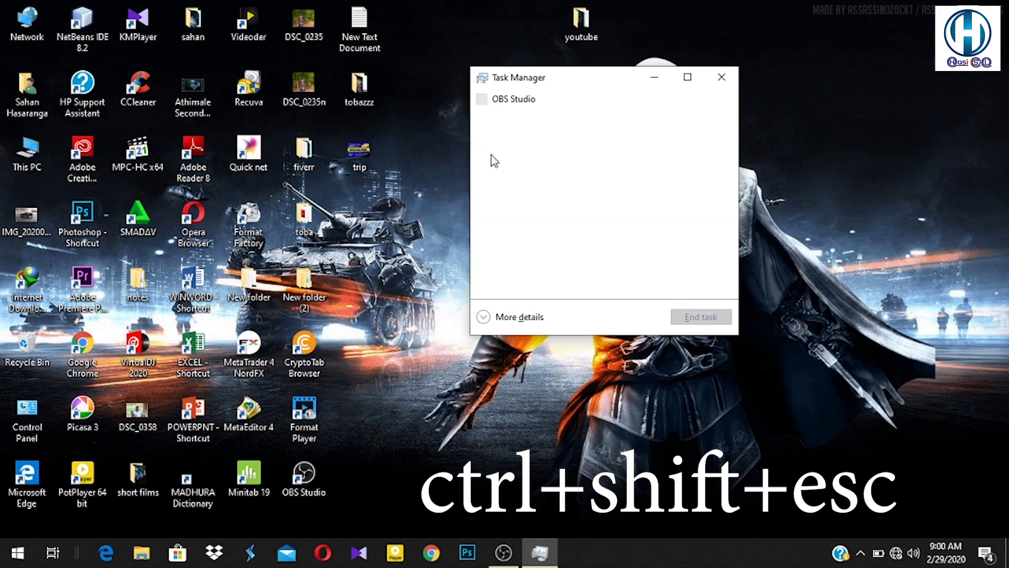
pyautogui.click(721, 76)
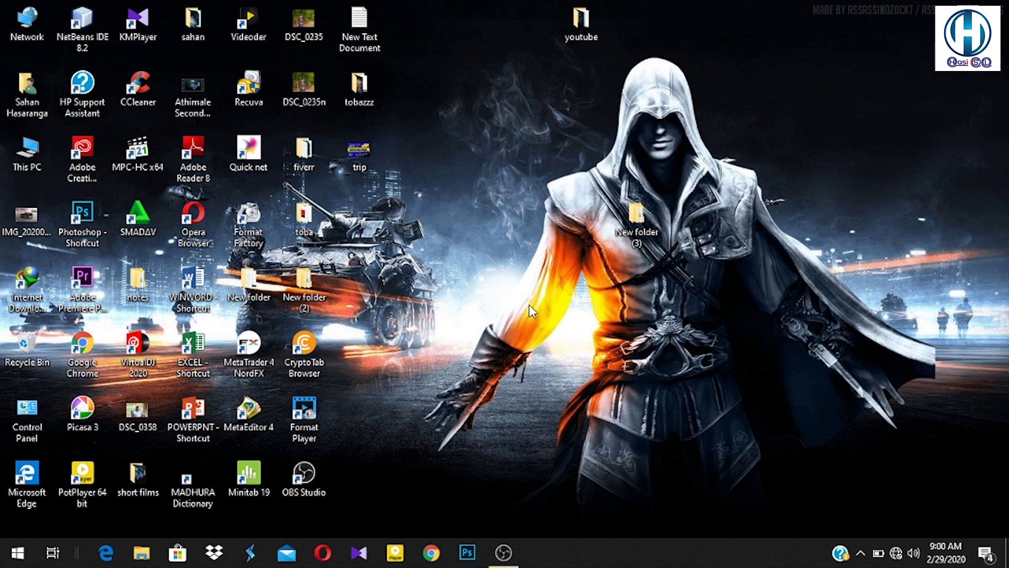
# Step: Open Task Manager in its detailed view and show the list of startup programs
pyautogui.hotkey('ctrl', 'shift', 'Escape')
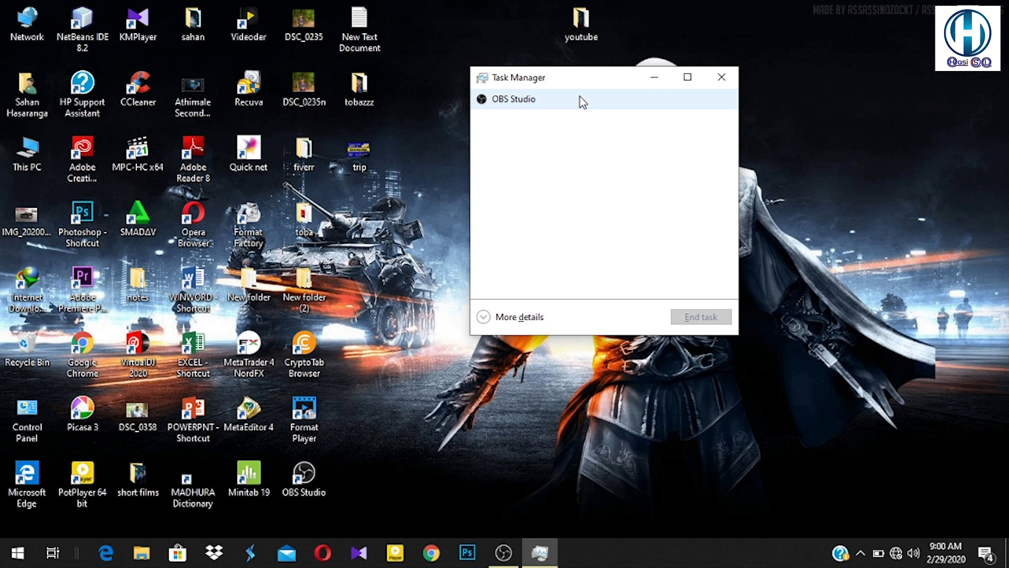
pyautogui.click(518, 319)
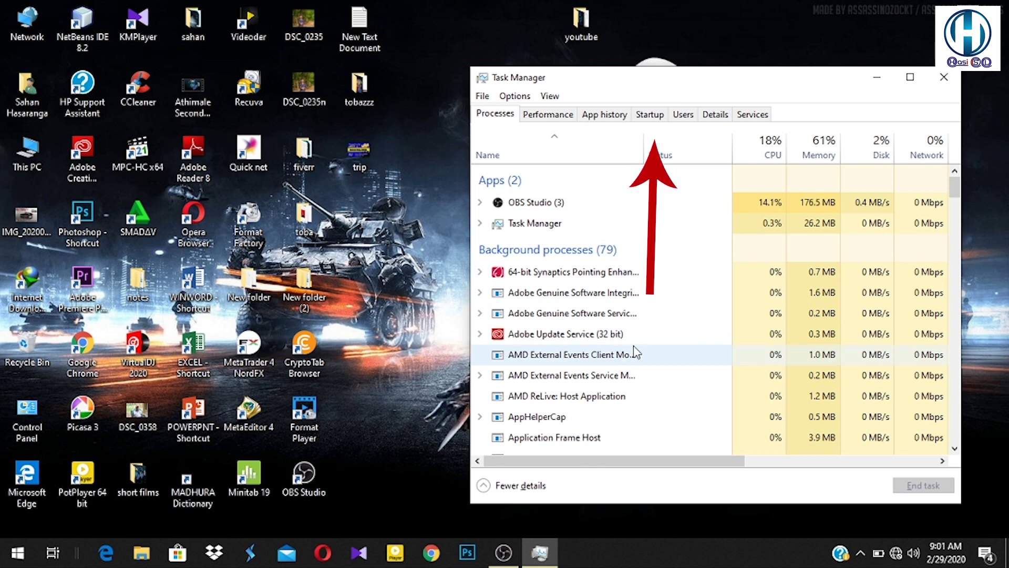
pyautogui.scroll(-2, 635, 354)
pyautogui.scroll(1, 636, 352)
pyautogui.scroll(1, 636, 353)
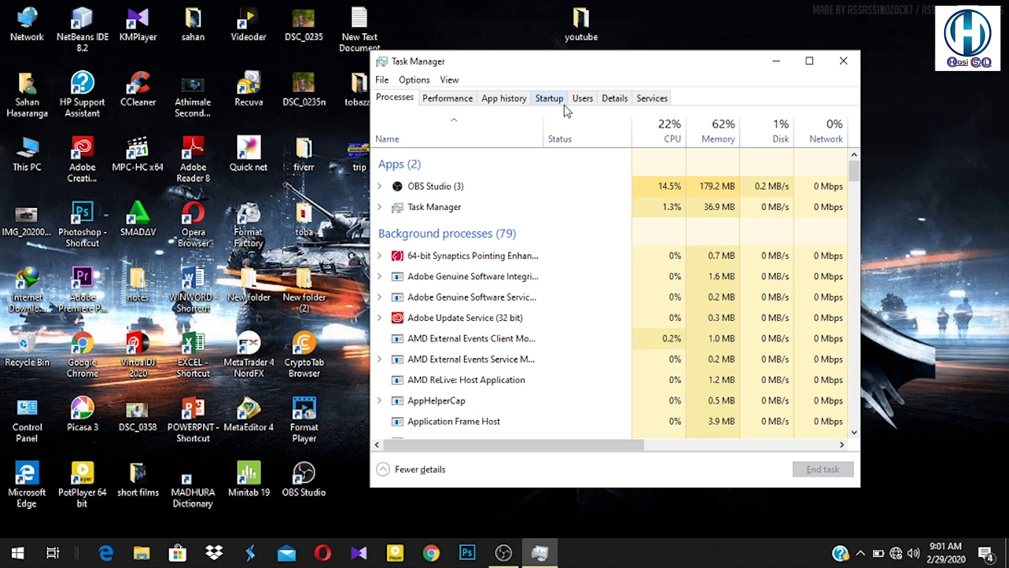
pyautogui.click(549, 98)
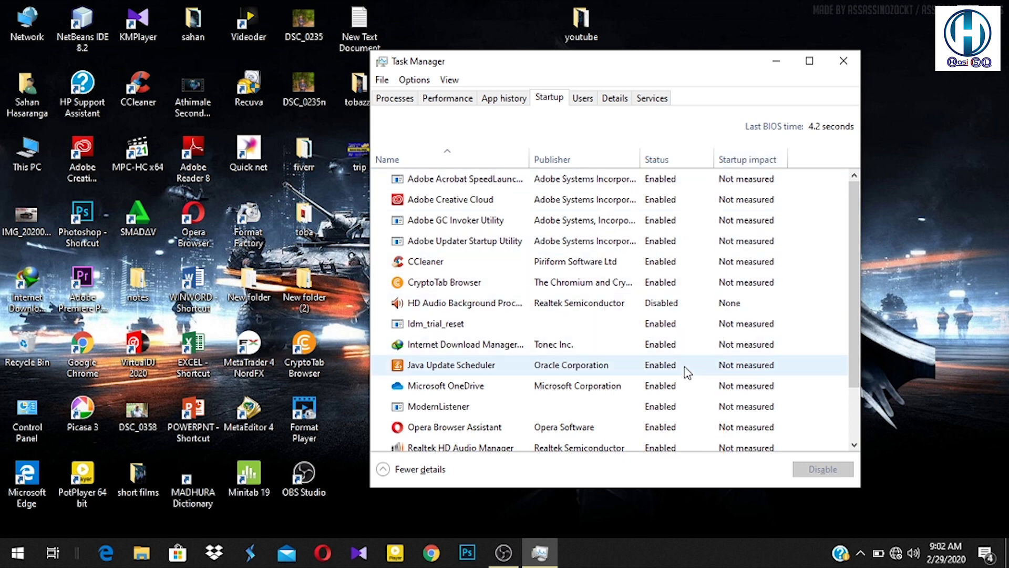
# Step: Disable the Adobe Acrobat SpeedLauncher, Adobe Creative Cloud, Adobe GC Invoker Utility and Adobe Updater Startup Utility startup entries
pyautogui.scroll(-1, 683, 403)
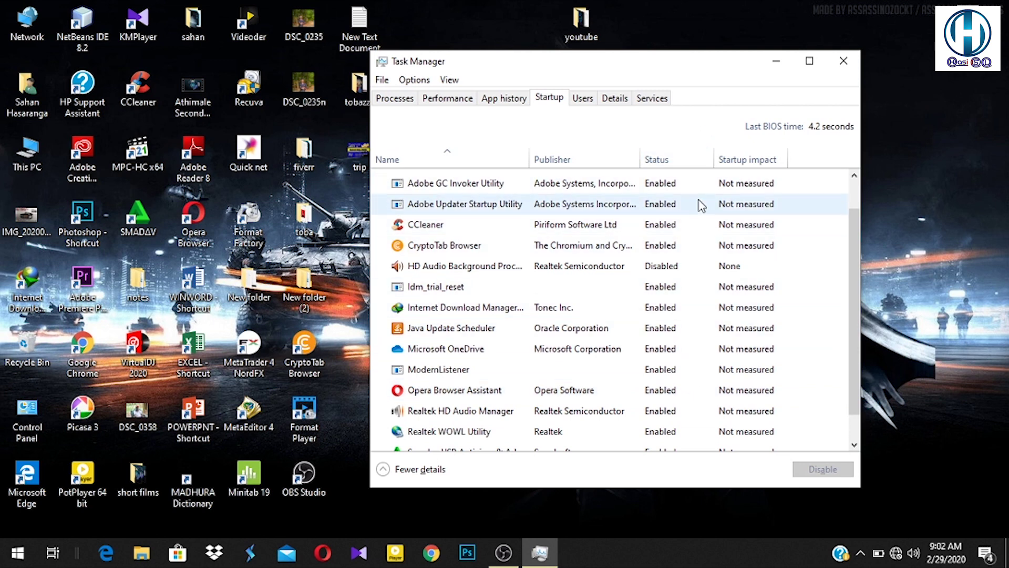
pyautogui.scroll(1, 702, 205)
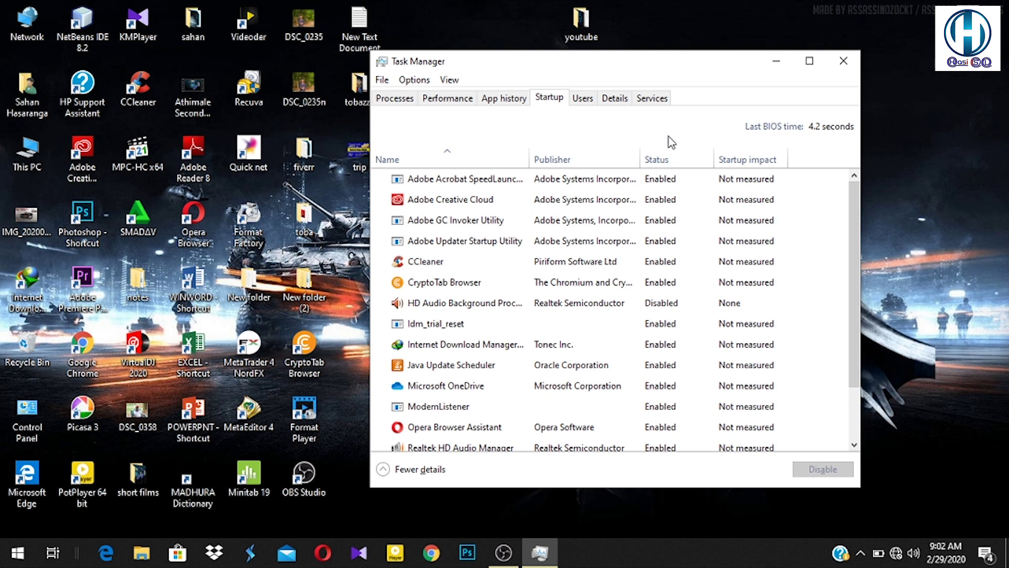
pyautogui.click(667, 188)
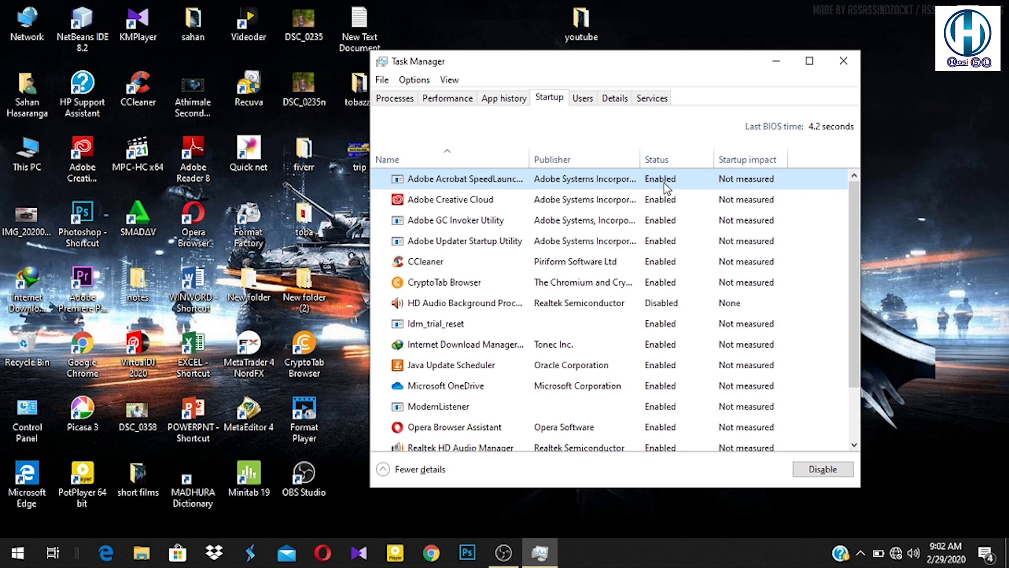
pyautogui.rightClick(666, 188)
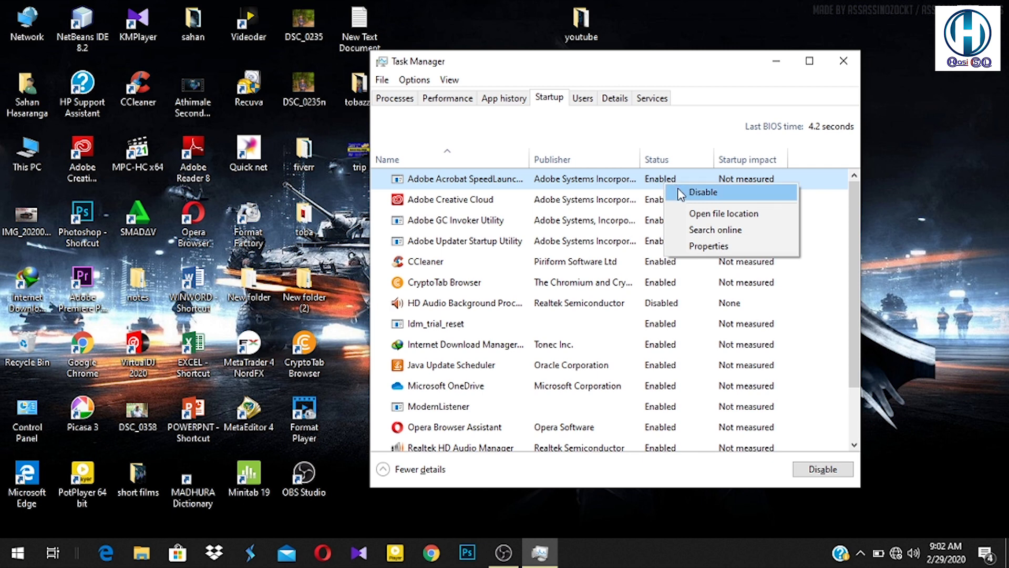
pyautogui.click(681, 193)
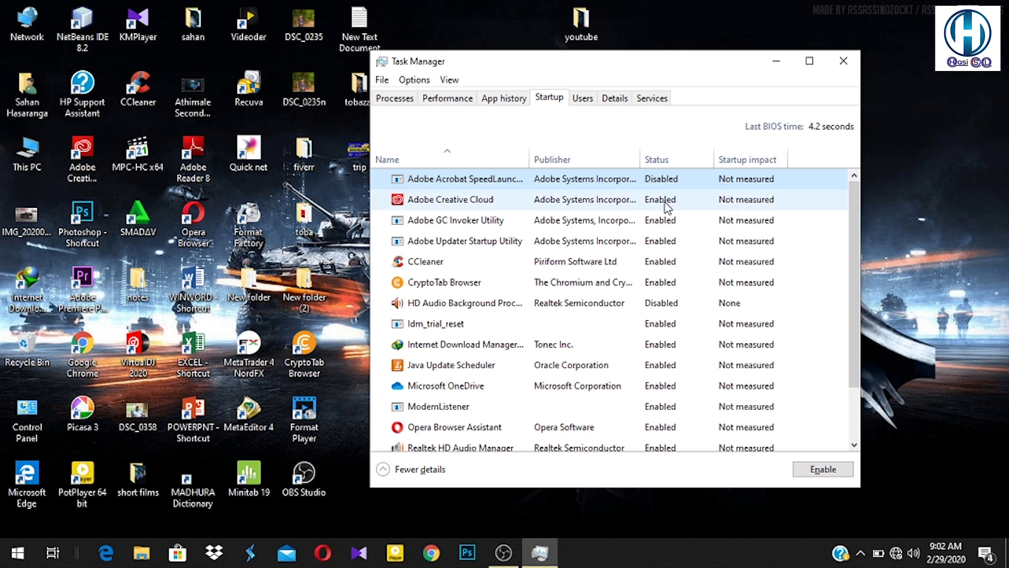
pyautogui.click(675, 205)
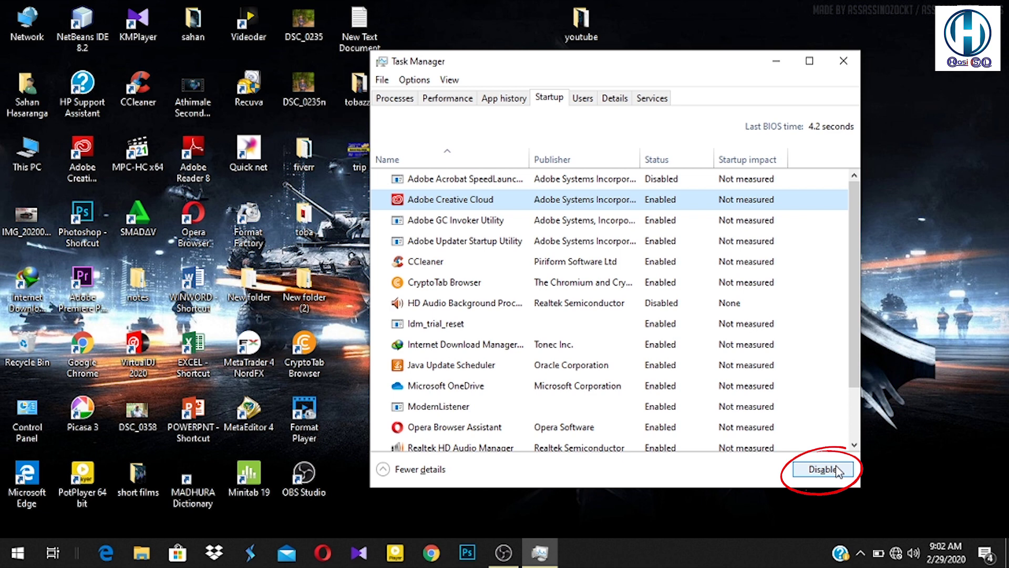
pyautogui.click(852, 472)
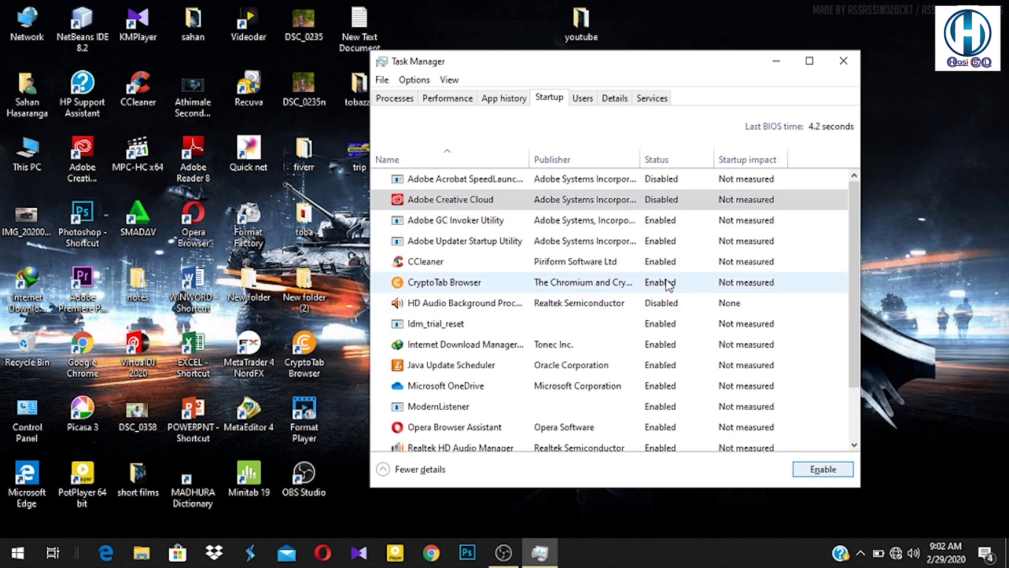
pyautogui.click(678, 229)
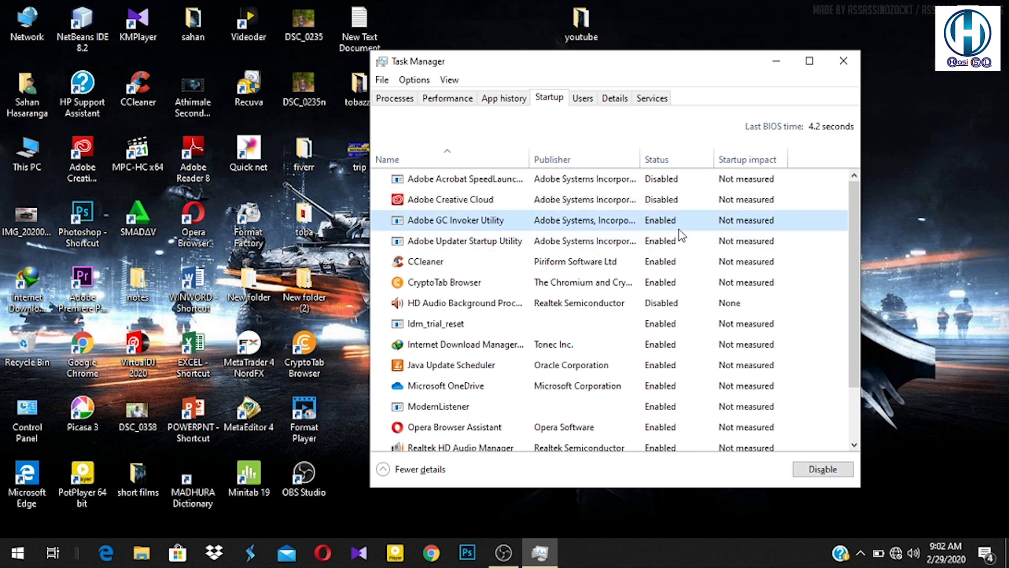
pyautogui.click(823, 469)
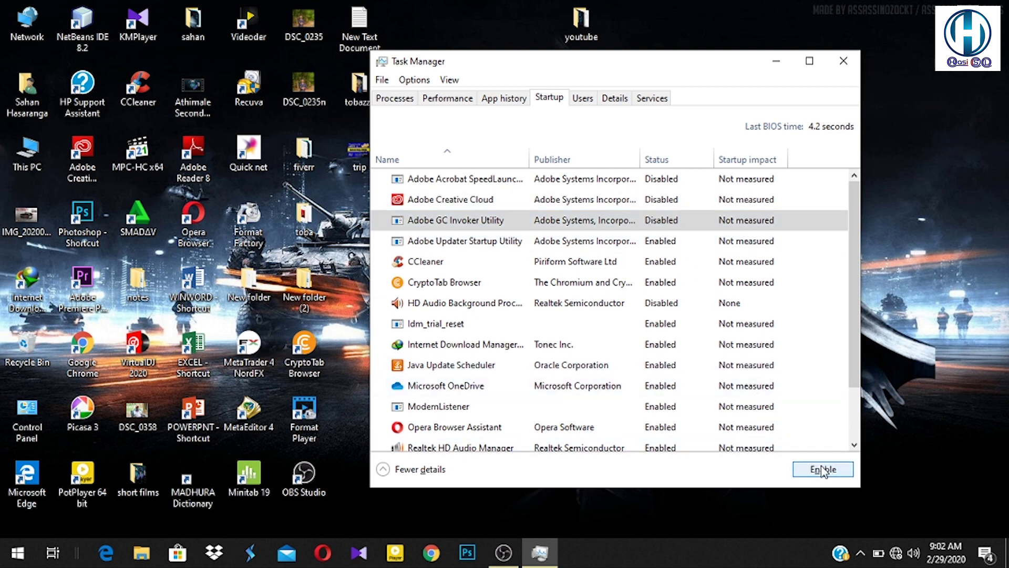
pyautogui.rightClick(673, 249)
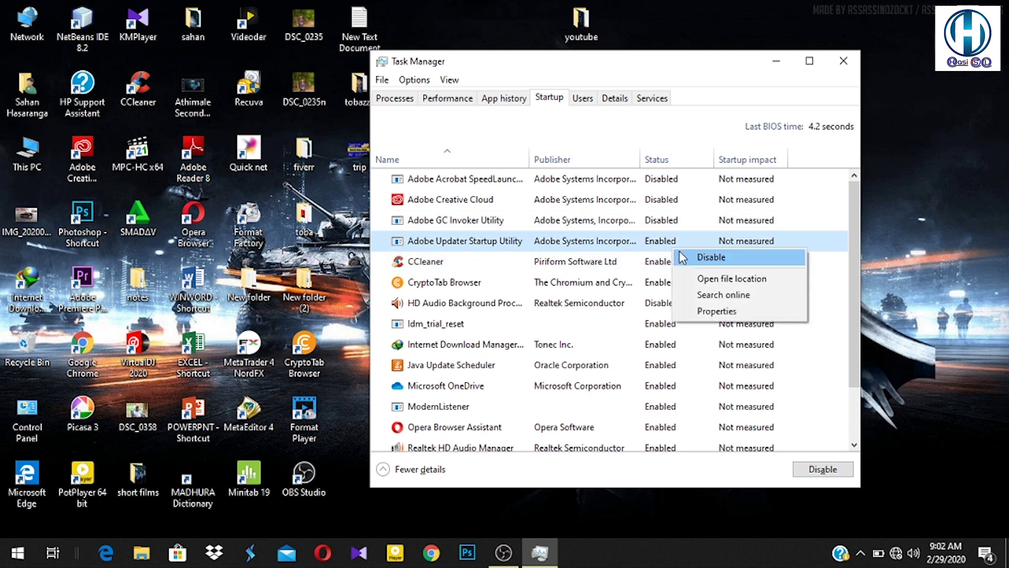
pyautogui.click(681, 257)
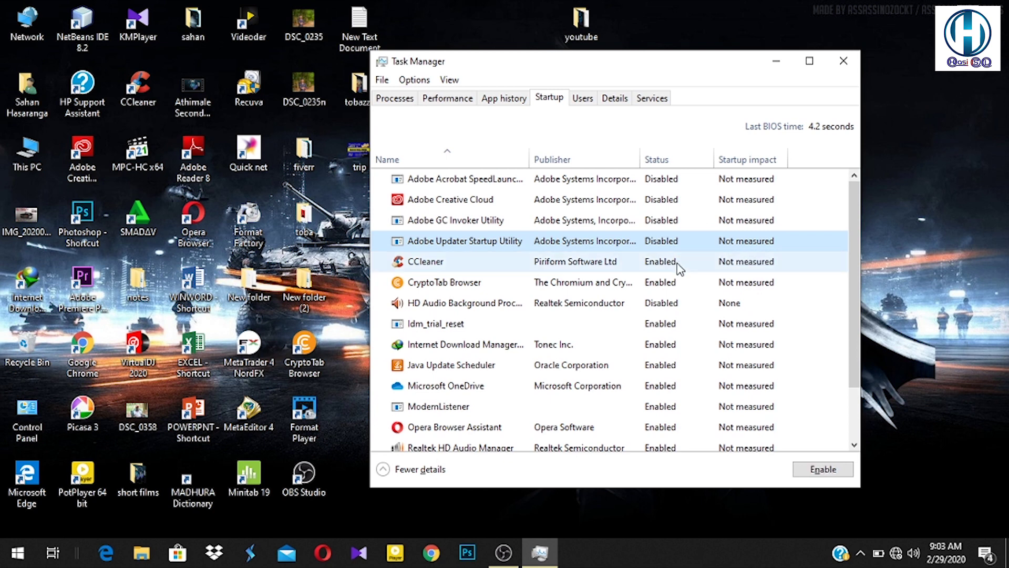
# Step: Disable CCleaner and CryptoTab Browser at startup, and enable the Realtek HD Audio Background Process entry
pyautogui.rightClick(679, 266)
pyautogui.click(684, 279)
pyautogui.rightClick(667, 286)
pyautogui.click(676, 291)
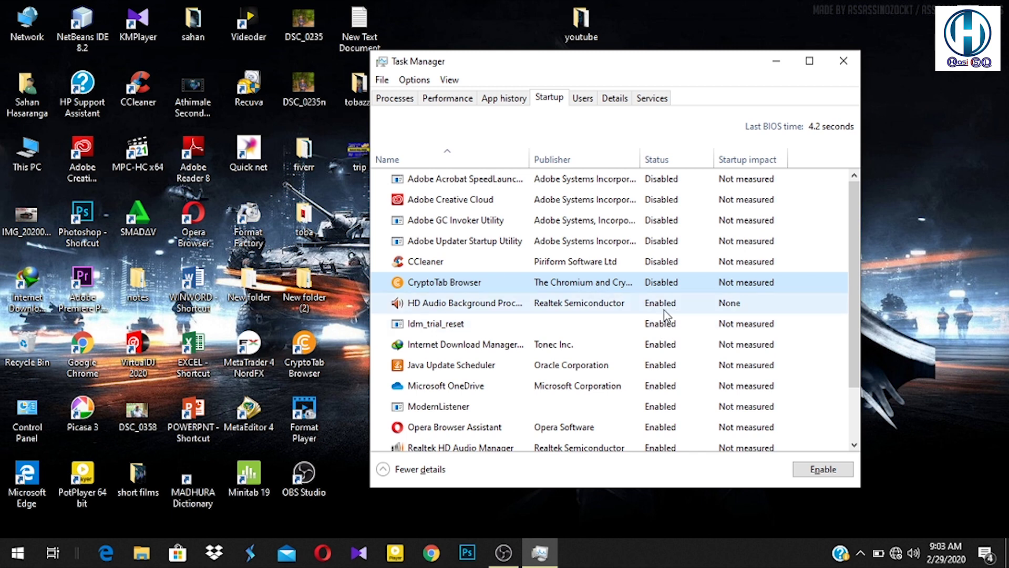
# Step: Disable the Idm_trial_reset, Internet Download Manager and Java Update Scheduler startup entries
pyautogui.rightClick(668, 325)
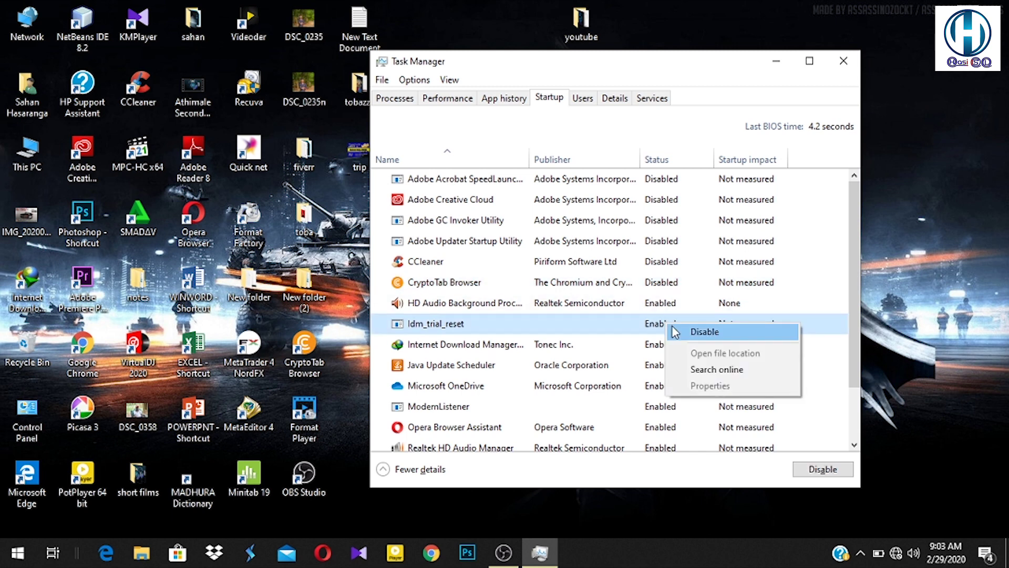
pyautogui.click(673, 330)
pyautogui.rightClick(667, 344)
pyautogui.click(673, 351)
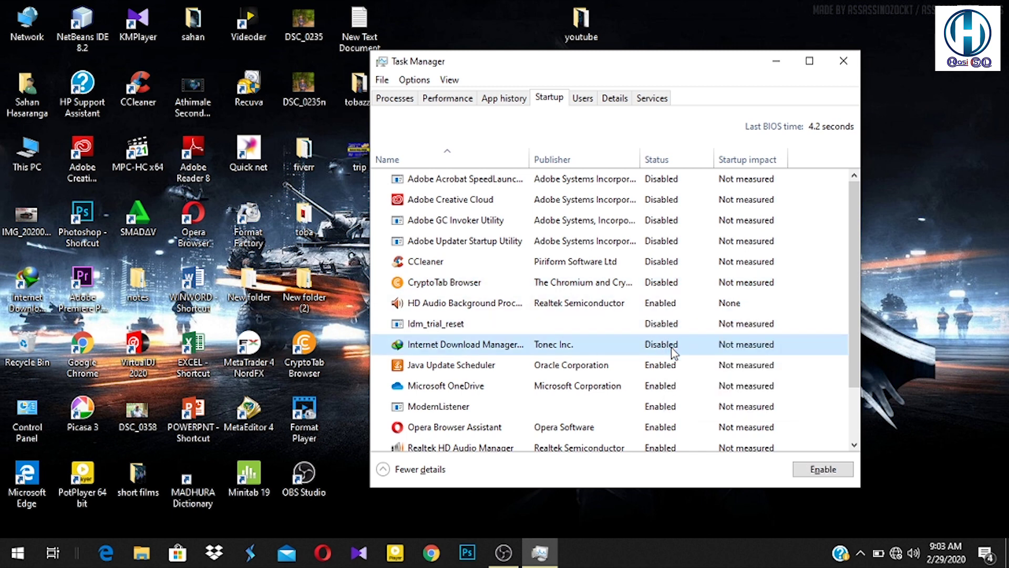
pyautogui.rightClick(667, 368)
pyautogui.click(674, 374)
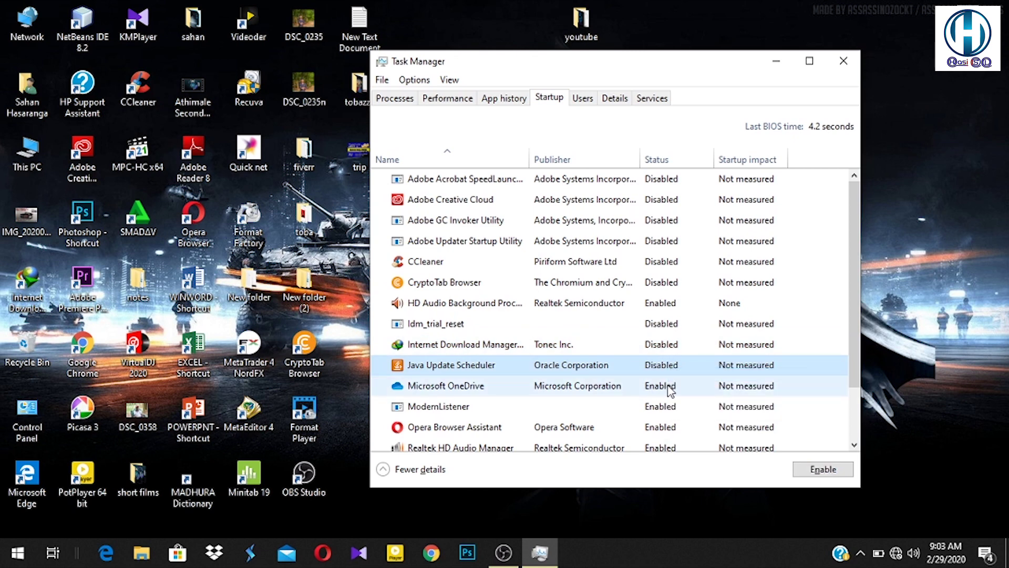
# Step: Disable the Microsoft OneDrive, Opera Browser Assistant, Realtek WOWL Utility and Smadav USB Antivirus startup entries
pyautogui.scroll(-1, 668, 390)
pyautogui.rightClick(661, 323)
pyautogui.click(663, 332)
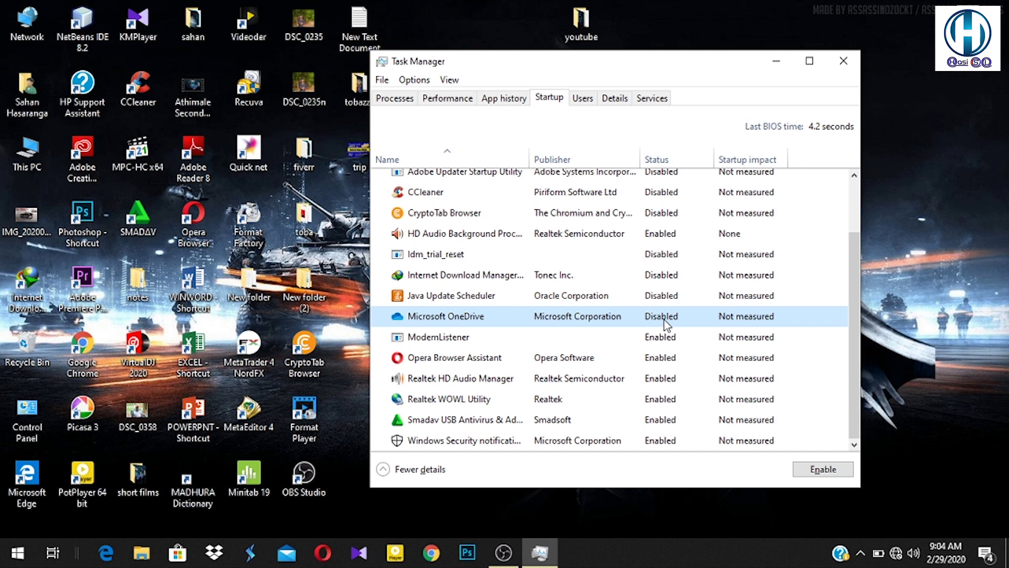
pyautogui.rightClick(665, 359)
pyautogui.click(668, 367)
pyautogui.rightClick(663, 399)
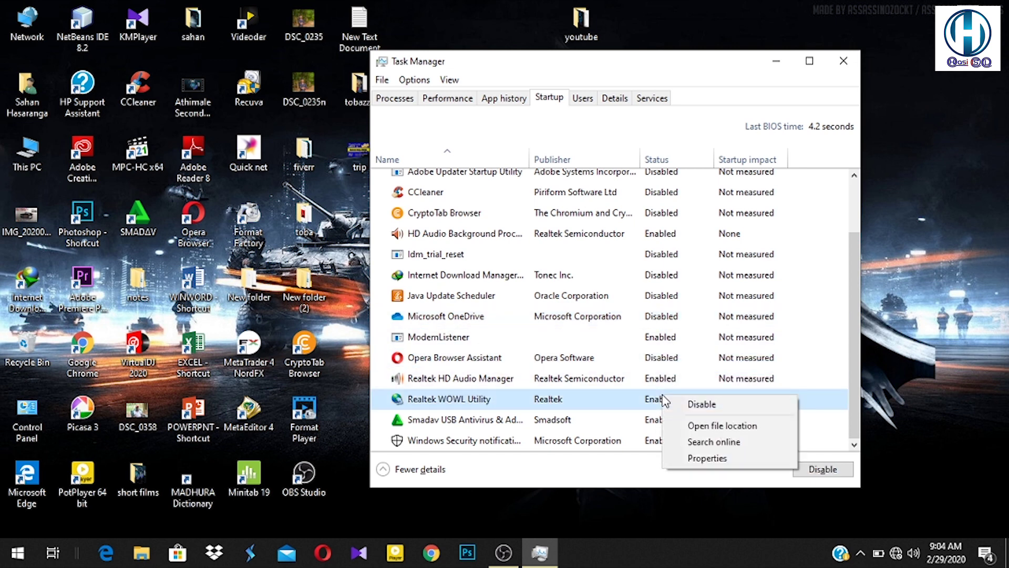
pyautogui.click(670, 405)
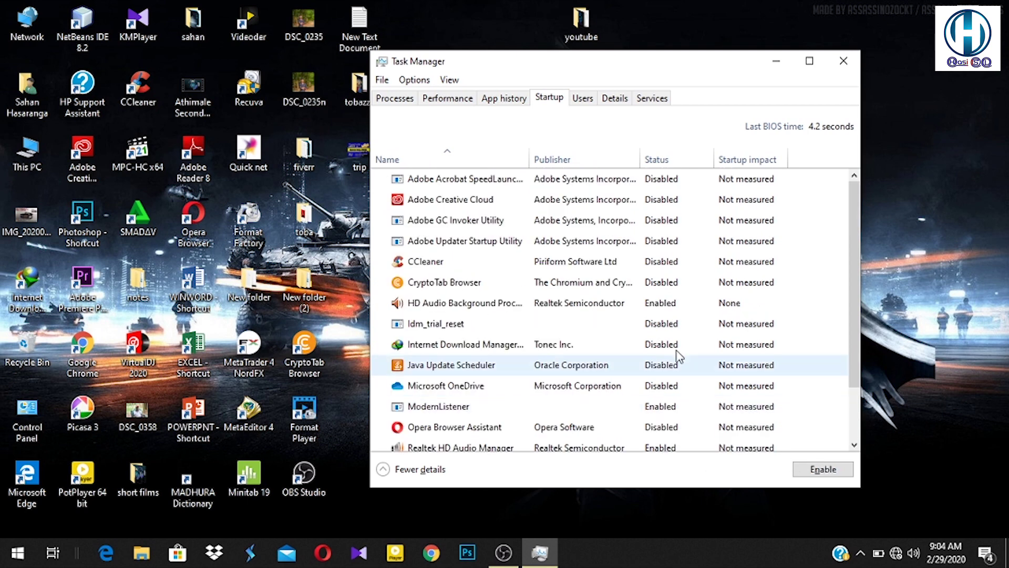
pyautogui.rightClick(669, 426)
pyautogui.click(678, 437)
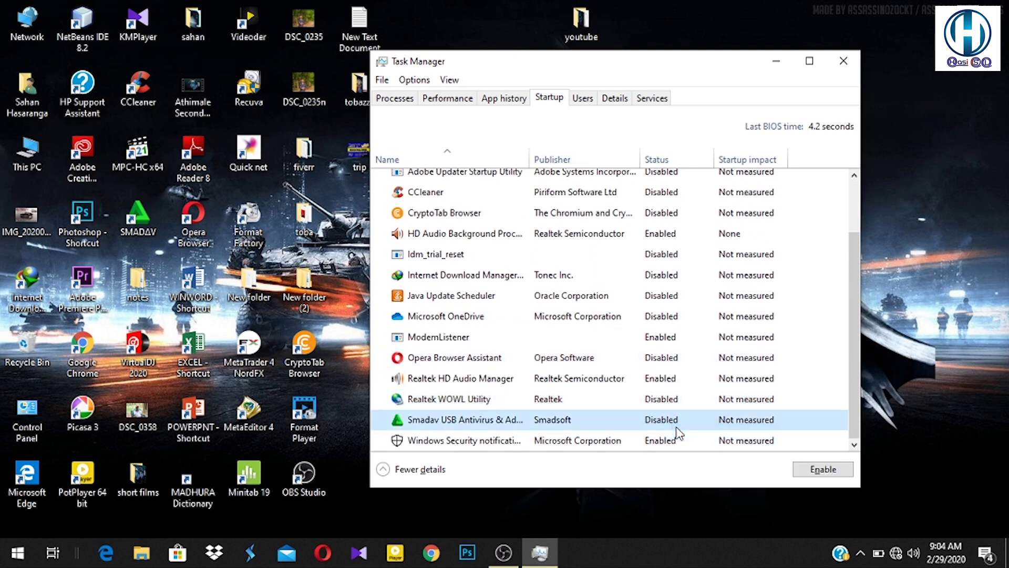
pyautogui.moveTo(858, 410); pyautogui.dragTo(859, 334)
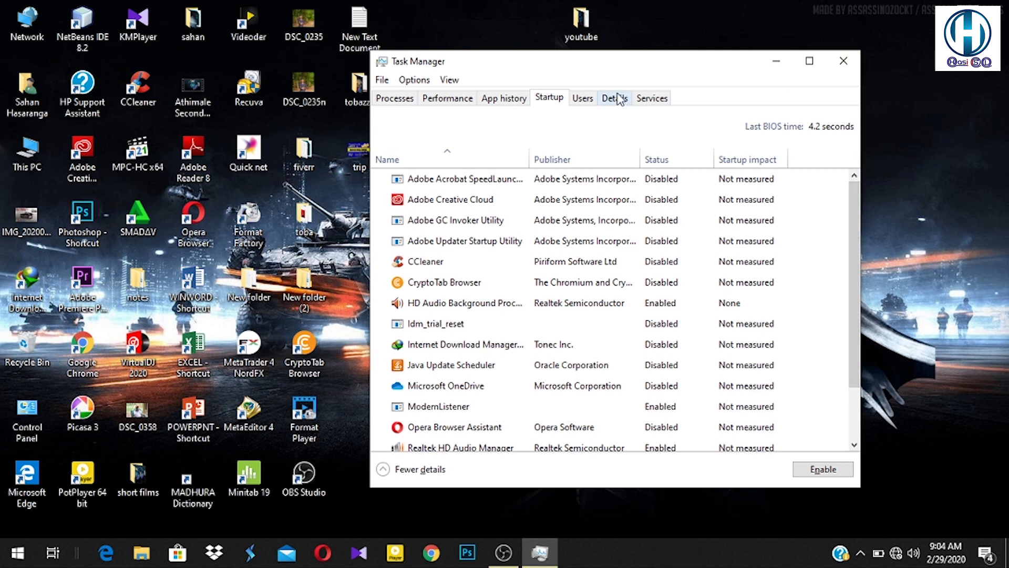
# Step: Close Task Manager and refresh the desktop
pyautogui.click(844, 61)
pyautogui.rightClick(722, 44)
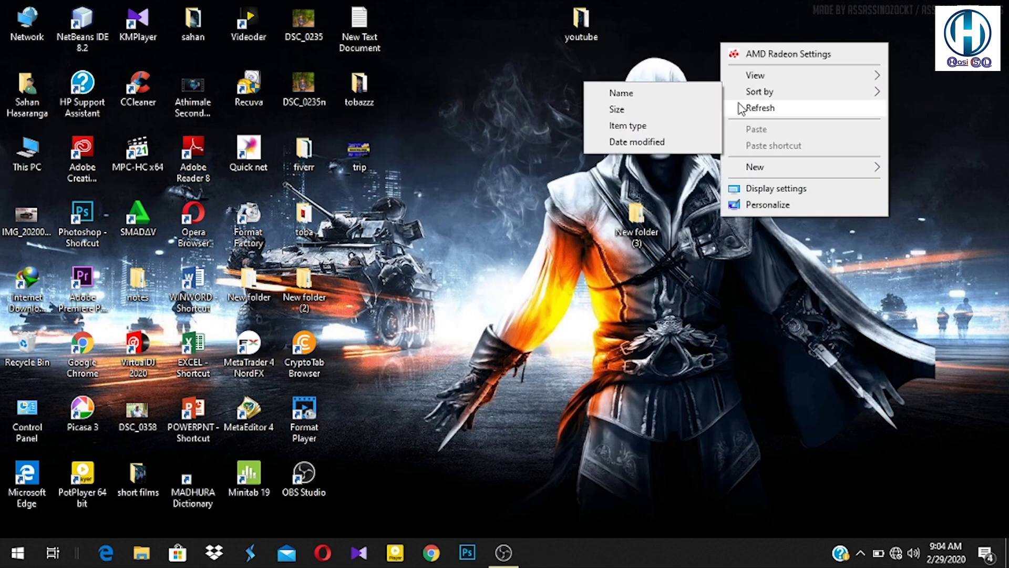